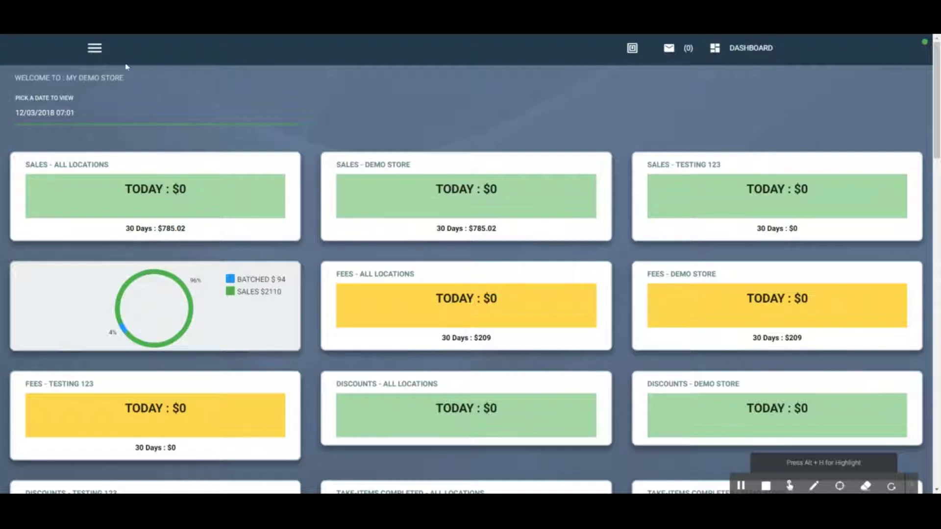
- Go to the Inventory section from the store's main sections list
{"action": "left_click", "coordinate": [98, 48]}
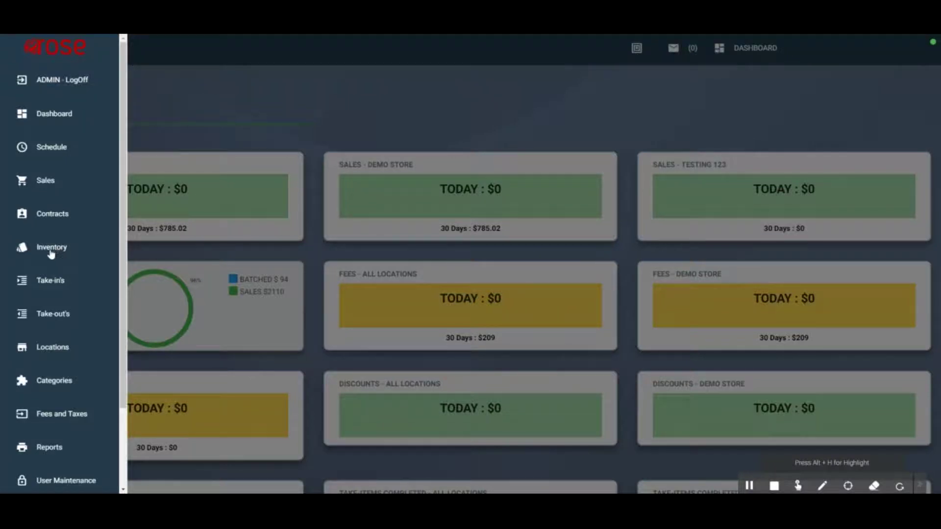
{"action": "left_click", "coordinate": [56, 251]}
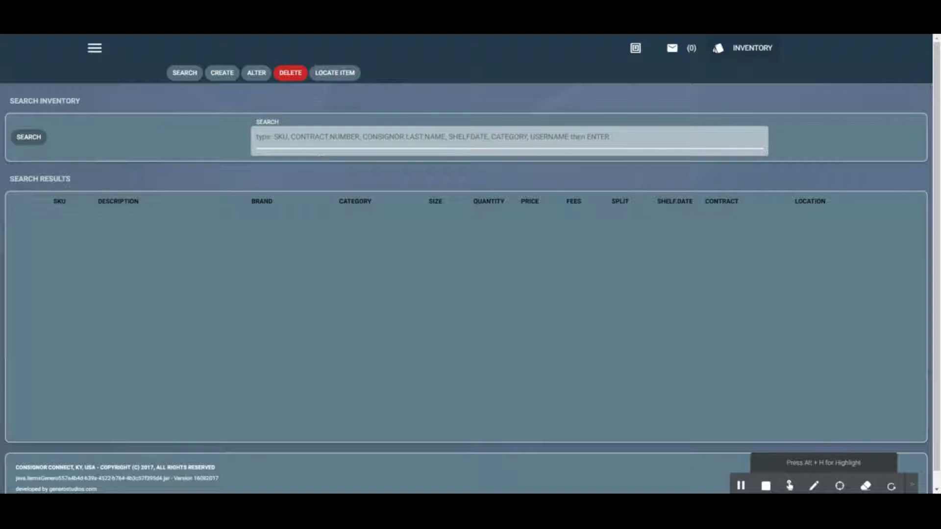
- Search inventory for Nike items
{"action": "type", "text": "ab"}
{"action": "key", "text": "BackSpace"}
{"action": "key", "text": "BackSpace"}
{"action": "type", "text": "Ni"}
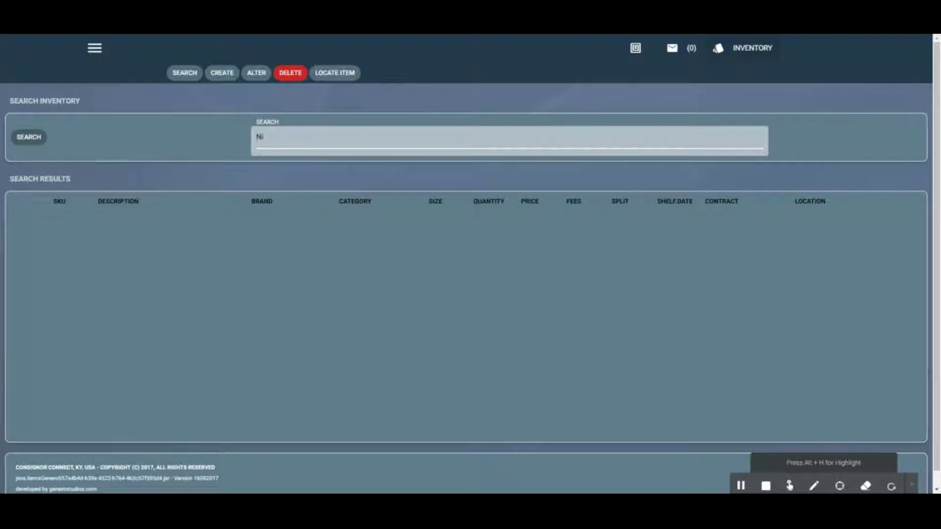
{"action": "type", "text": "ke"}
{"action": "key", "text": "Return"}
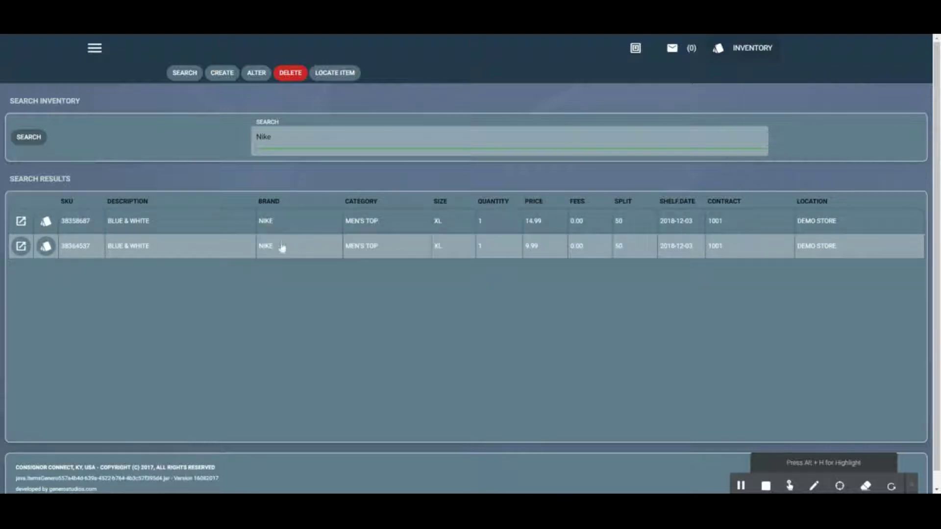
- Preview and close the $14.99 price label for SKU 38358687
{"action": "left_click", "coordinate": [237, 231]}
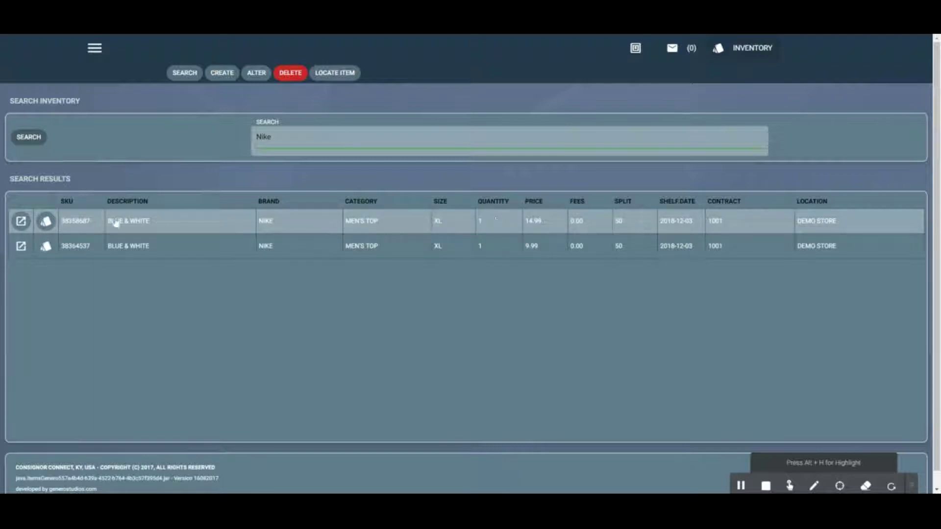
{"action": "left_click", "coordinate": [47, 223]}
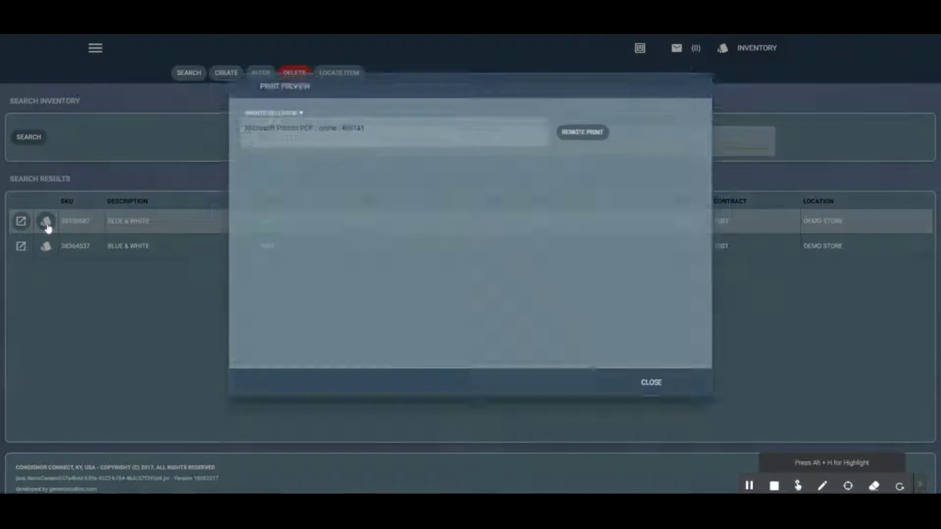
{"action": "left_click", "coordinate": [664, 392]}
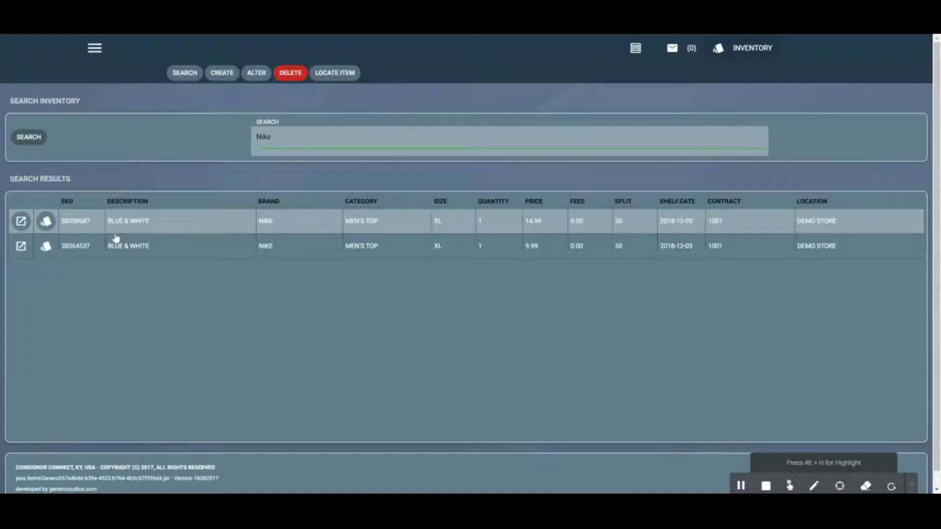
- Change SKU 38358687's price to 11.99, save, and preview its updated label
{"action": "left_click", "coordinate": [21, 222]}
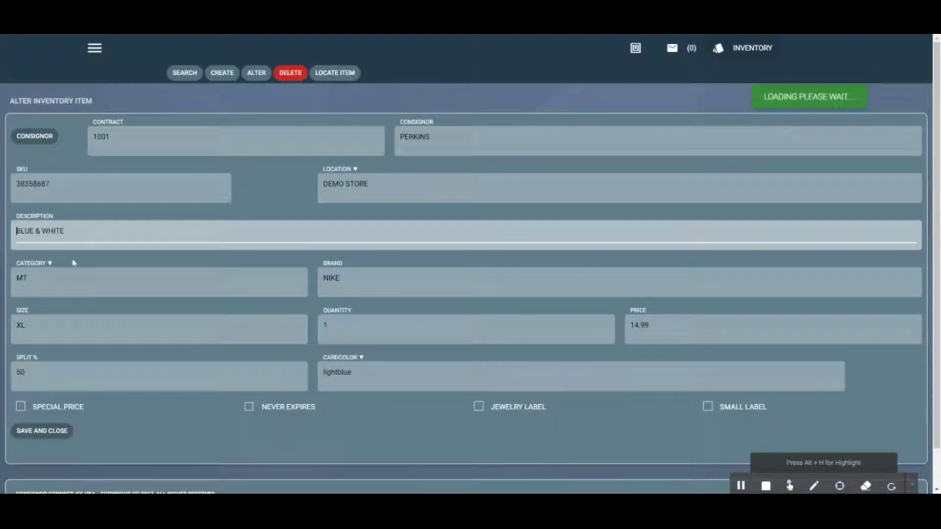
{"action": "scroll", "coordinate": [156, 248], "scroll_direction": "down", "scroll_amount": 1}
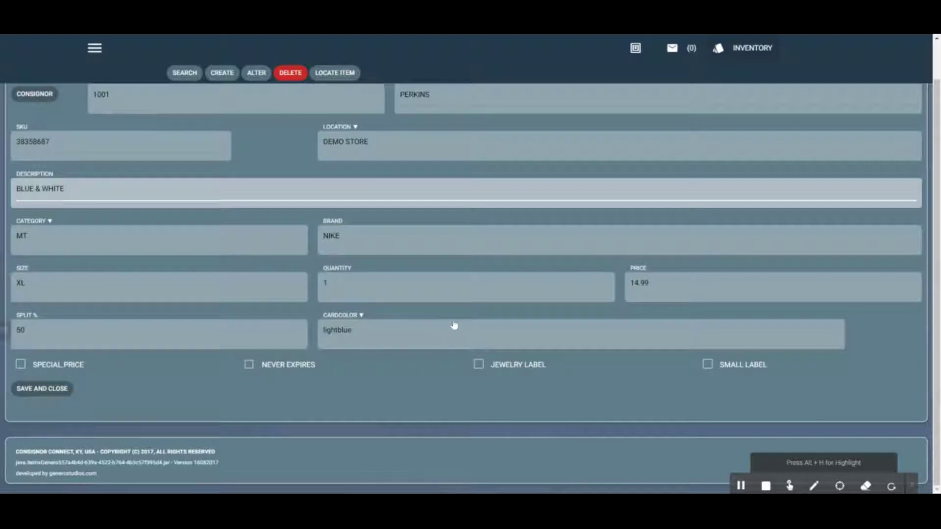
{"action": "left_click", "coordinate": [637, 287]}
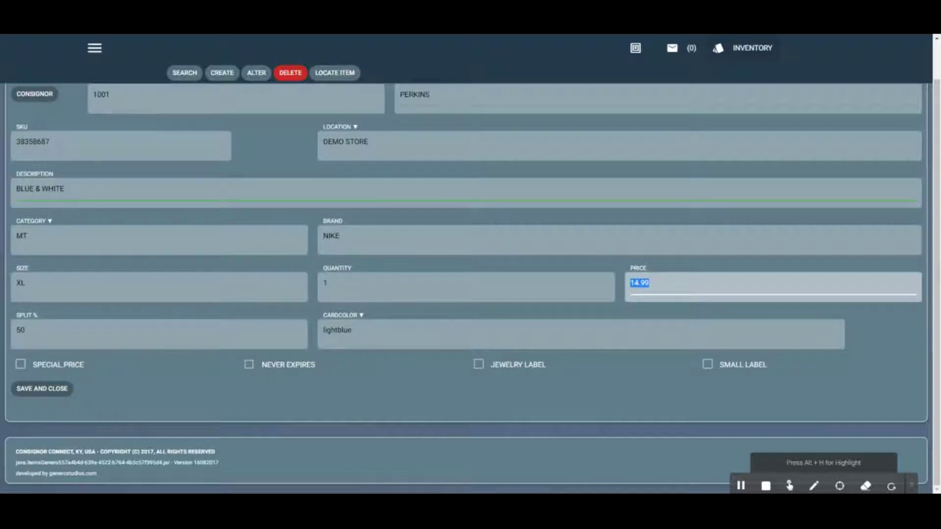
{"action": "type", "text": "11.99"}
{"action": "left_click", "coordinate": [61, 392]}
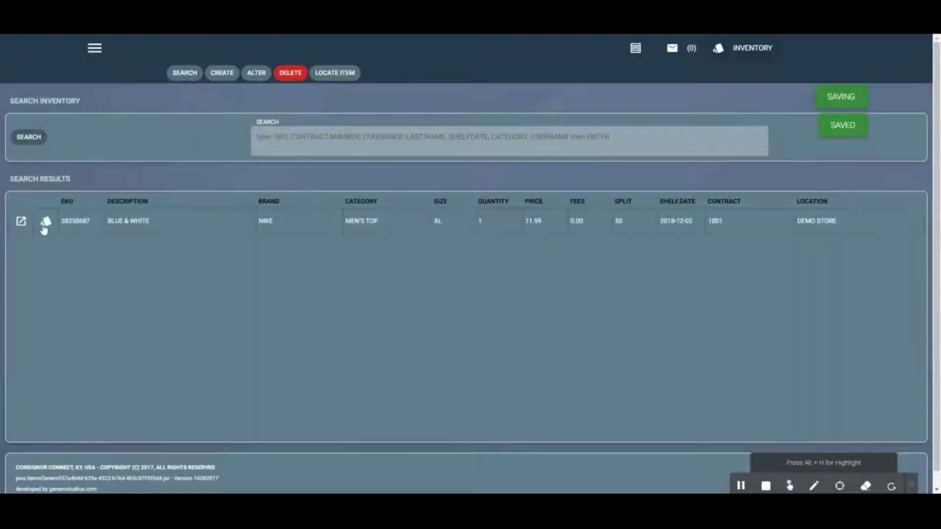
{"action": "left_click", "coordinate": [45, 223]}
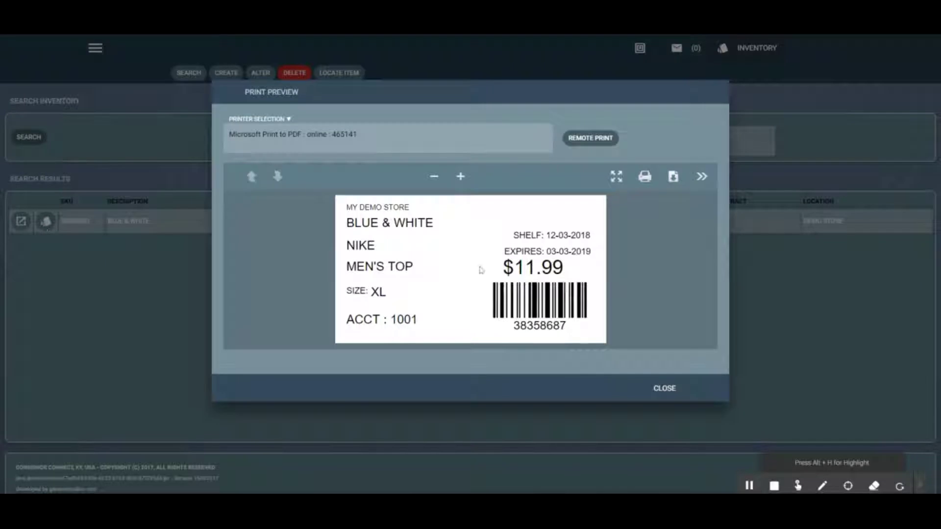
{"action": "left_click", "coordinate": [667, 389]}
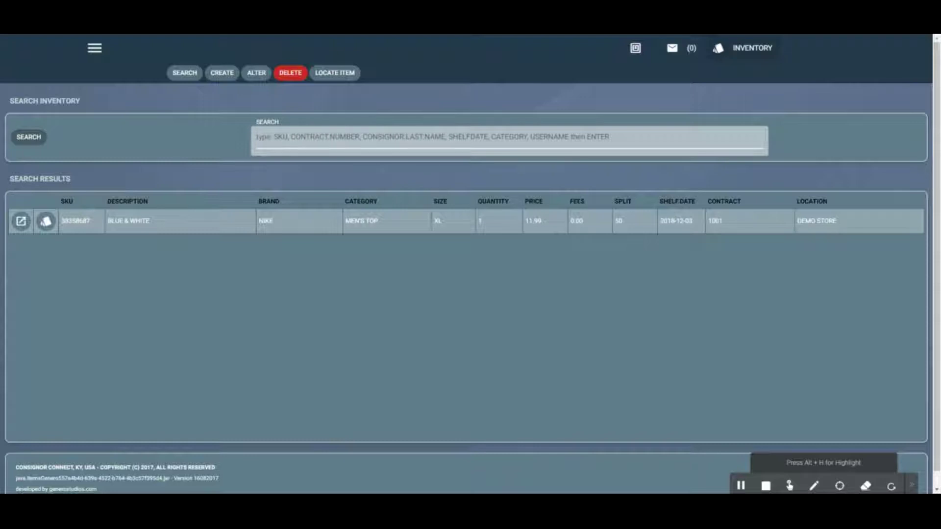
- Search for Nike and open the second result, SKU 38364537, for editing
{"action": "type", "text": "nike"}
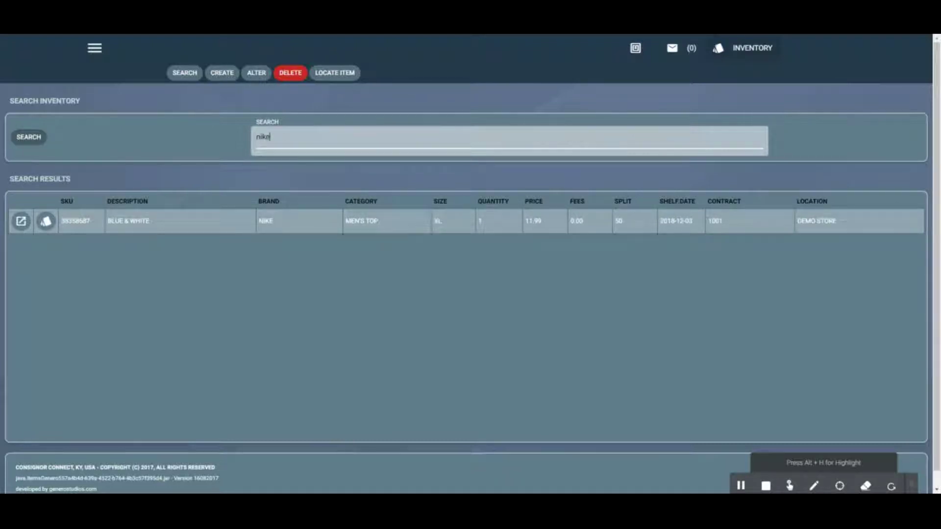
{"action": "key", "text": "Return"}
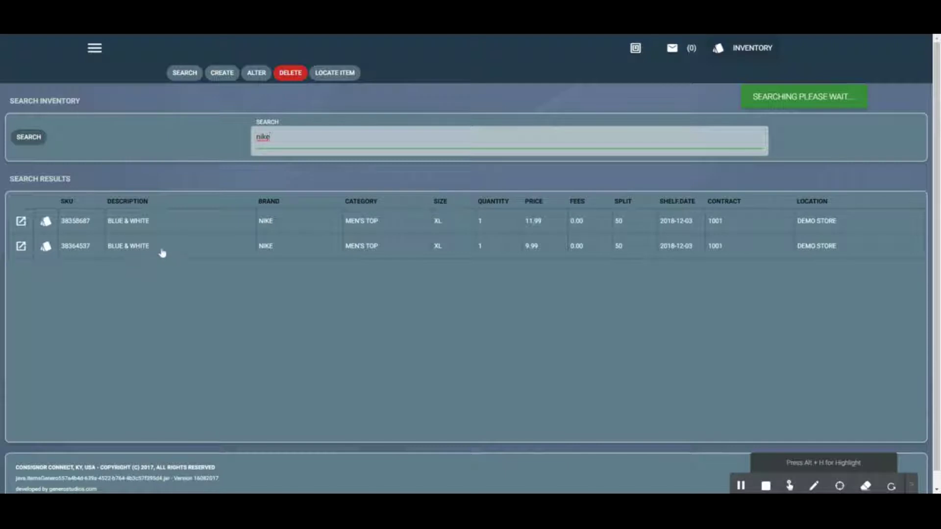
{"action": "left_click", "coordinate": [162, 254]}
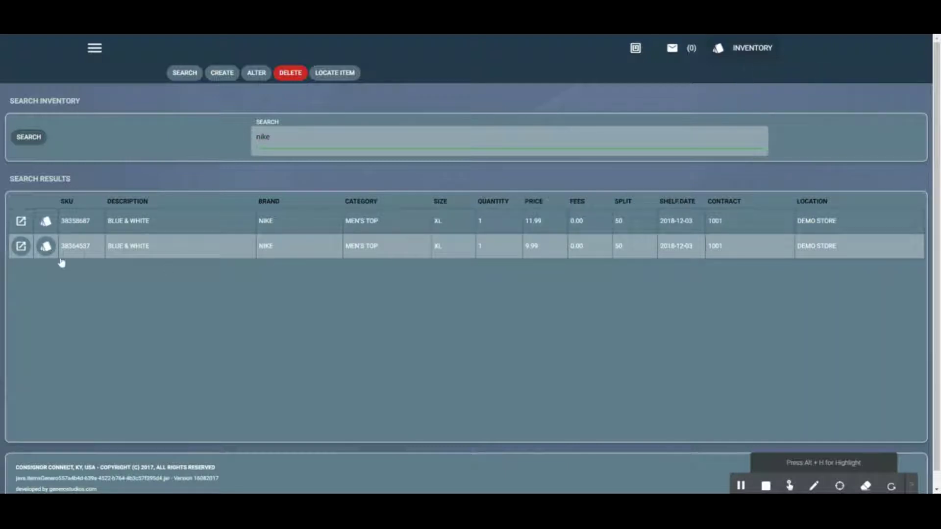
{"action": "left_click", "coordinate": [20, 246]}
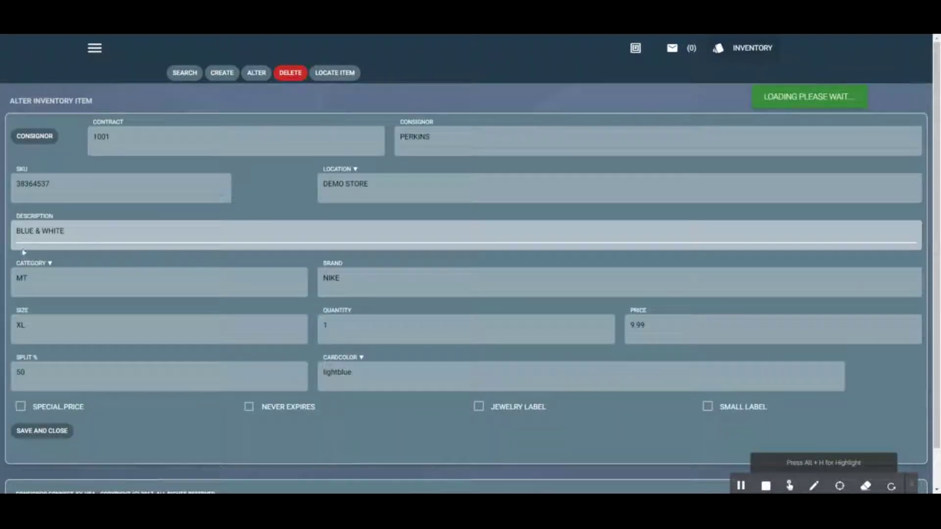
- Assign the item to contract 1000 and save the change
{"action": "type", "text": "100"}
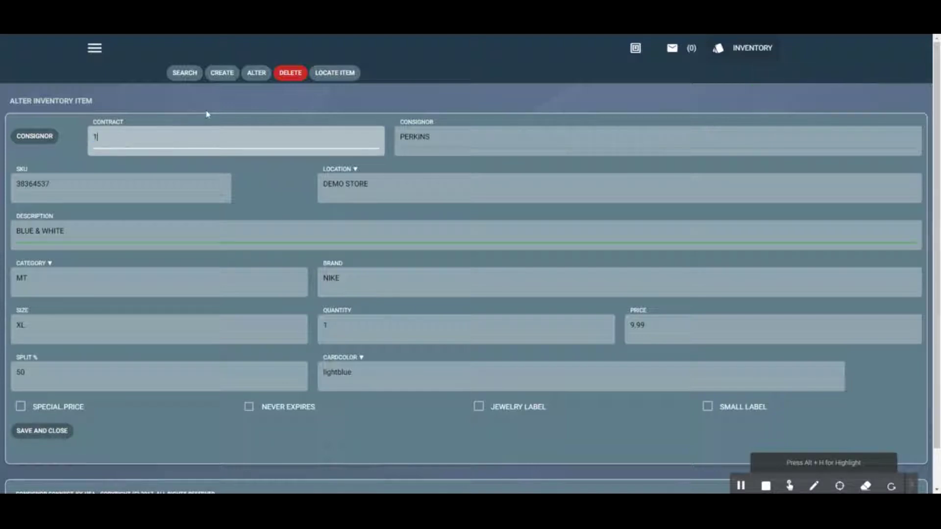
{"action": "type", "text": "0"}
{"action": "key", "text": "Tab"}
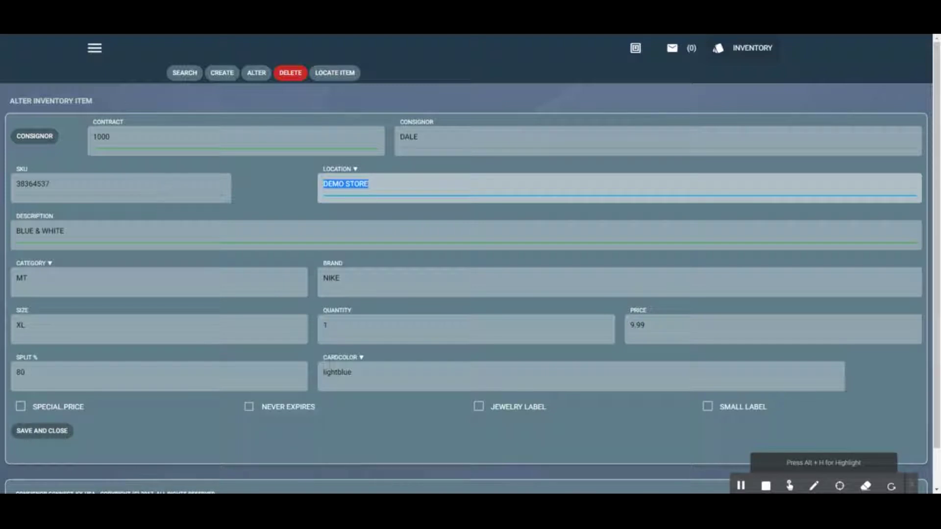
{"action": "left_click", "coordinate": [279, 204]}
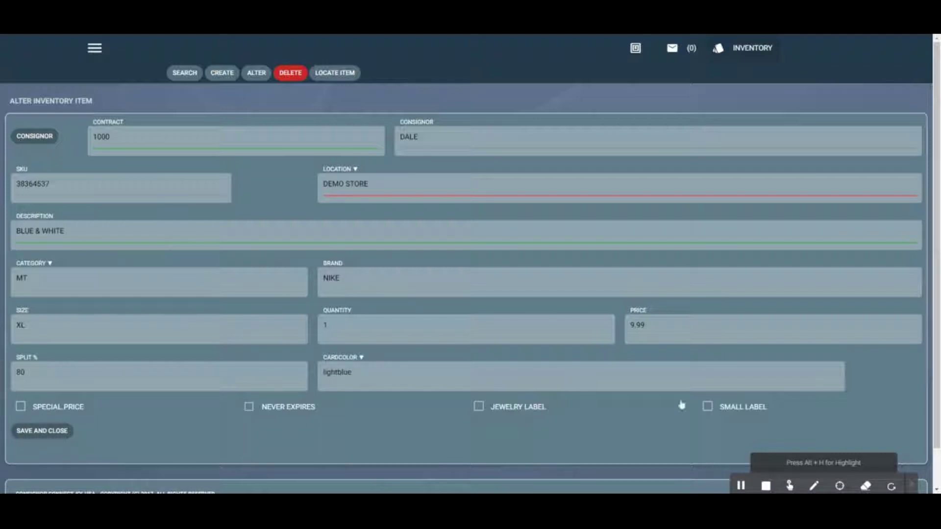
{"action": "left_click", "coordinate": [57, 436]}
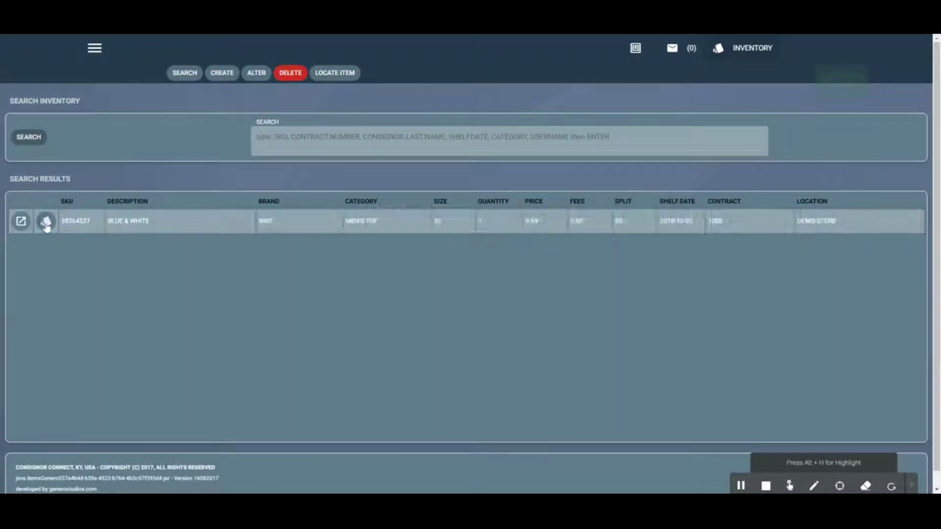
- Preview the $9.99 price label for item 38364537
{"action": "left_click", "coordinate": [46, 221]}
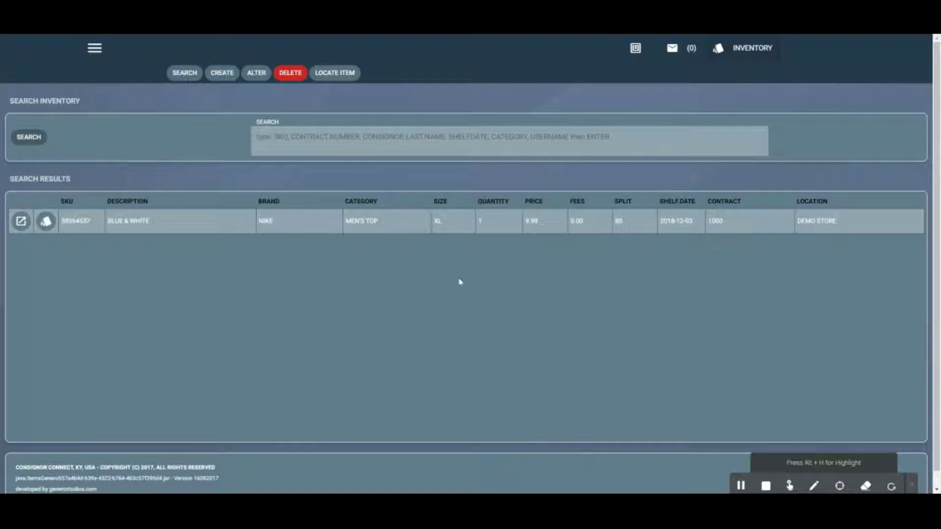
- Start a new inventory item and look over the form with SKU 38386281
{"action": "left_click", "coordinate": [223, 77]}
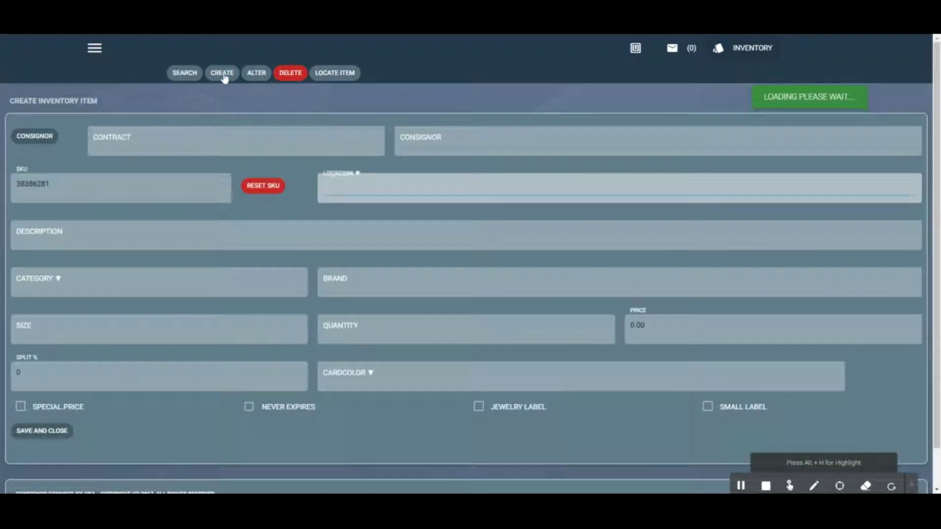
{"action": "scroll", "coordinate": [325, 207], "scroll_direction": "down", "scroll_amount": 1}
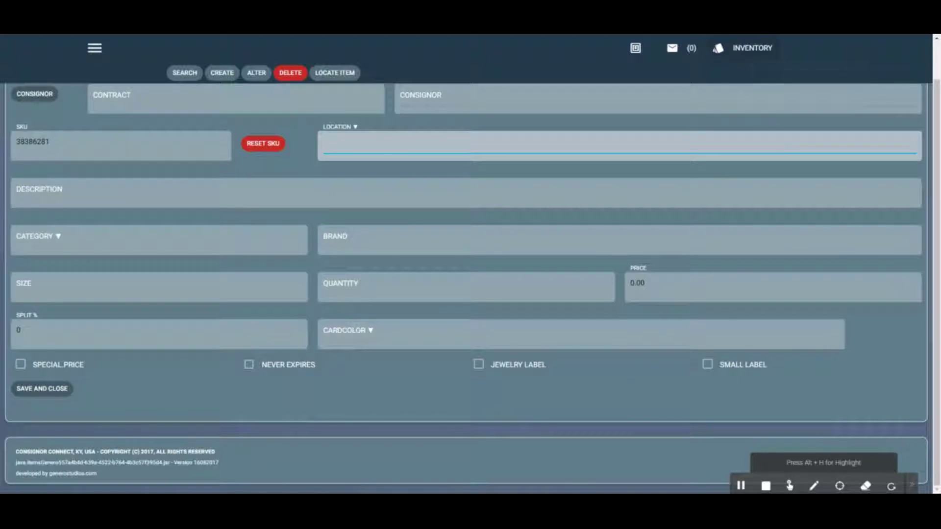
{"action": "scroll", "coordinate": [312, 294], "scroll_direction": "up", "scroll_amount": 1}
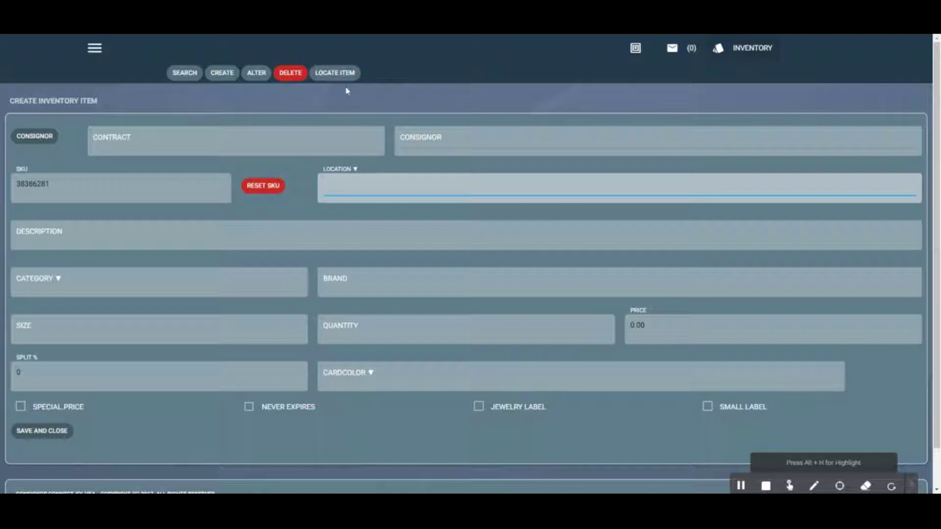
- List the full inventory and select the White Dress Shirt's SKU 61857317
{"action": "left_click", "coordinate": [332, 74]}
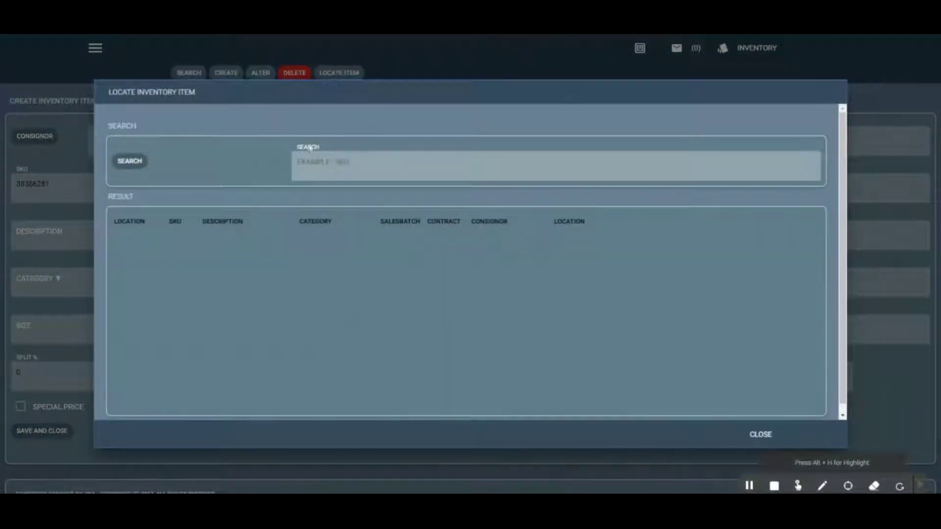
{"action": "left_click", "coordinate": [761, 434]}
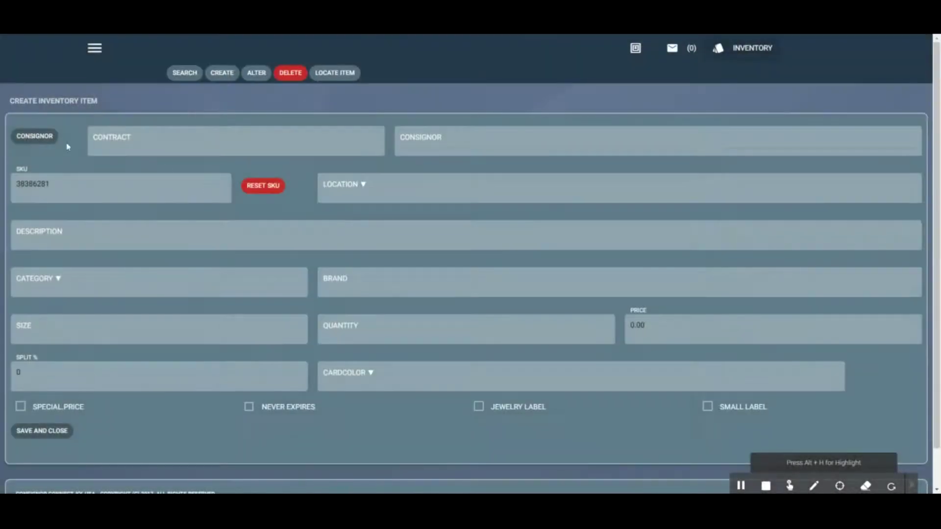
{"action": "left_click", "coordinate": [182, 79]}
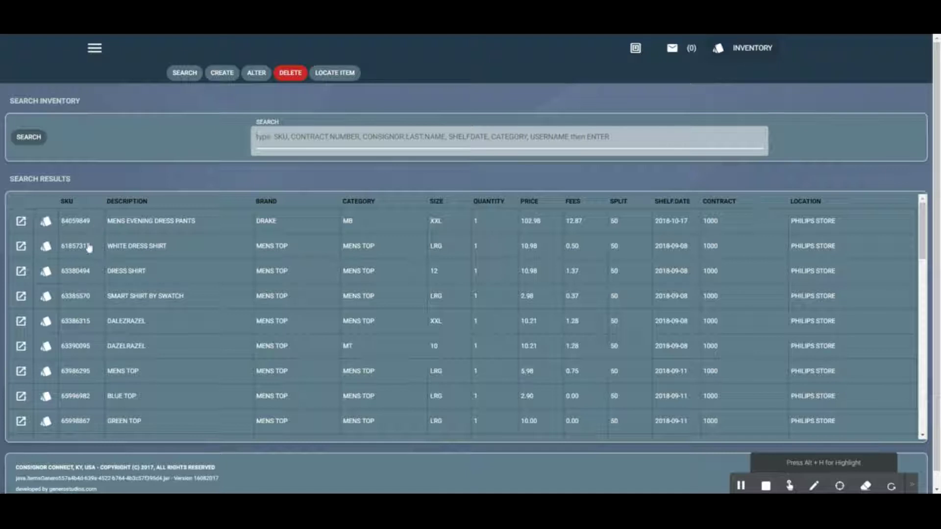
{"action": "left_click_drag", "start_coordinate": [89, 251], "coordinate": [63, 252]}
{"action": "key", "text": "ctrl+c"}
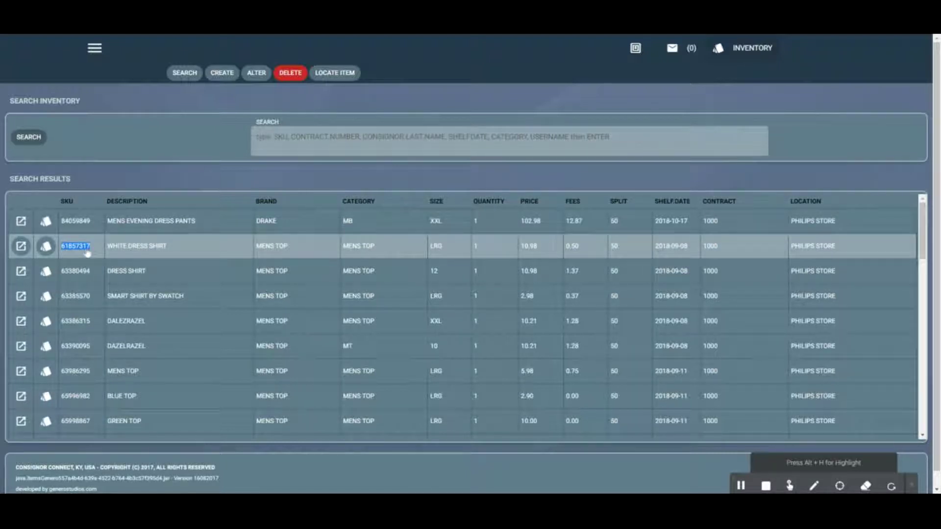
- Paste SKU 61857317 into the item lookup and find the White Dress Shirt at Philips Store
{"action": "left_click", "coordinate": [341, 76]}
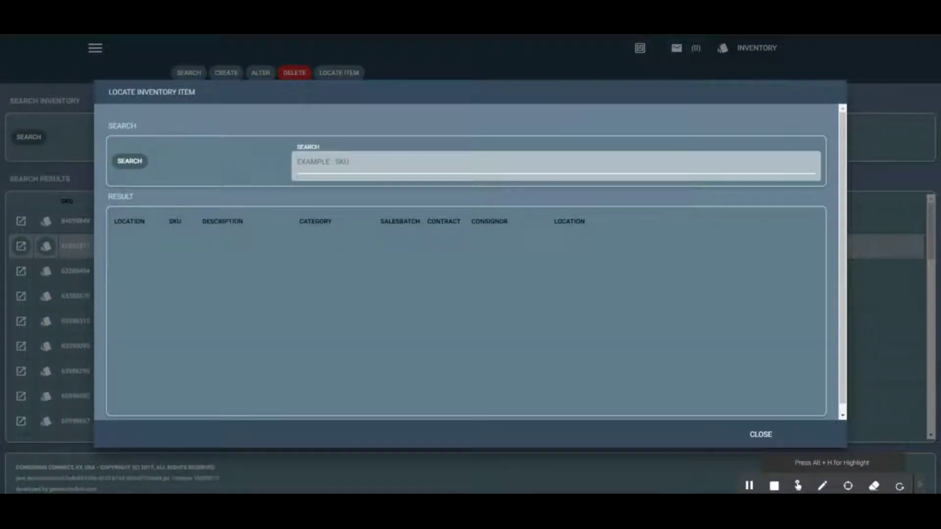
{"action": "key", "text": "ctrl+v"}
{"action": "left_click", "coordinate": [139, 166]}
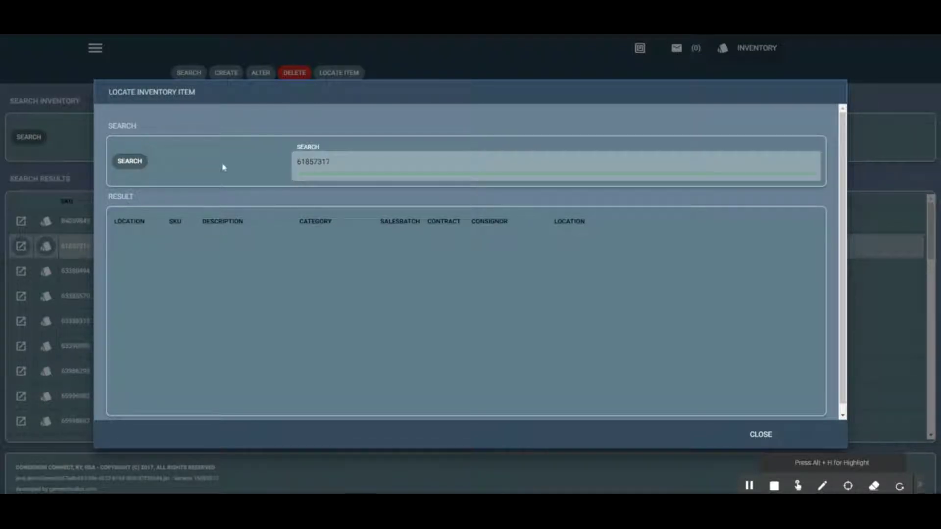
{"action": "left_click", "coordinate": [330, 162]}
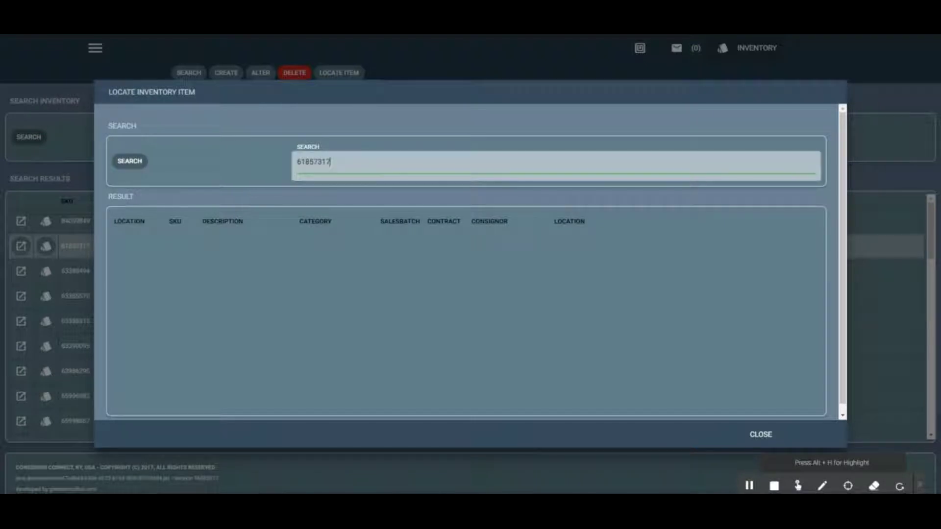
{"action": "key", "text": "Return"}
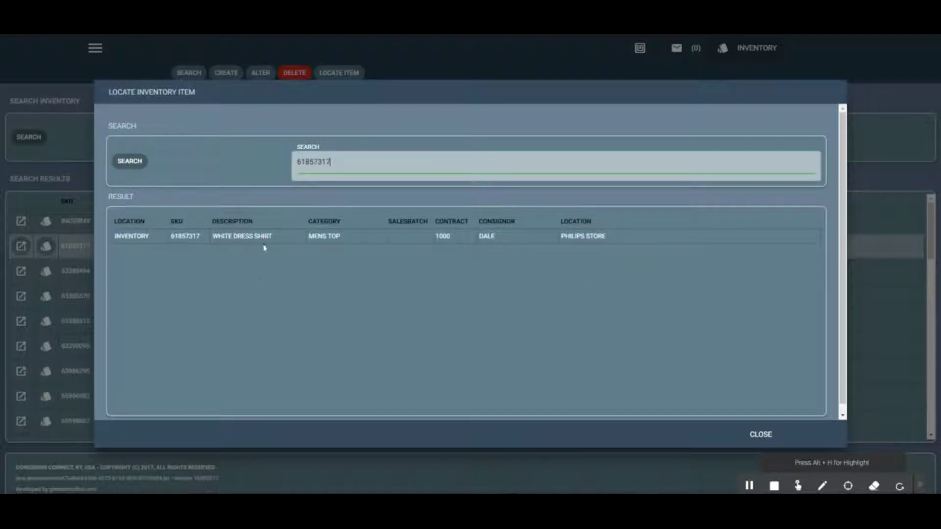
{"action": "left_click", "coordinate": [260, 289]}
{"action": "left_click", "coordinate": [141, 242]}
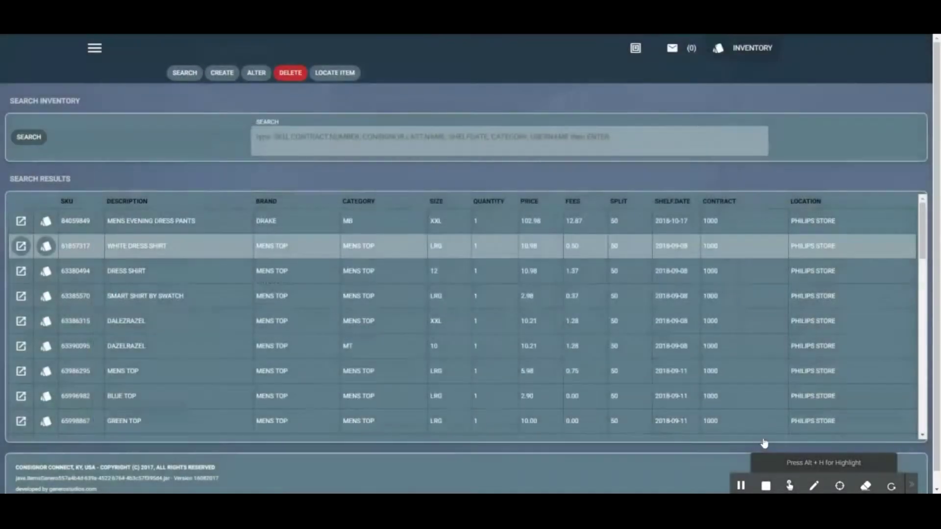
- Close the Locate Inventory Item dialog and focus the inventory search field
{"action": "left_click", "coordinate": [762, 440]}
{"action": "left_click", "coordinate": [257, 137]}
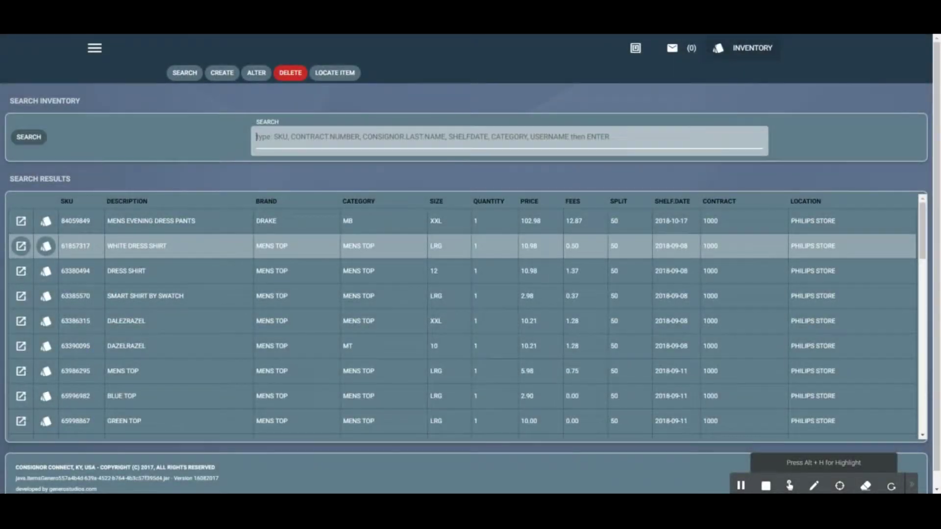